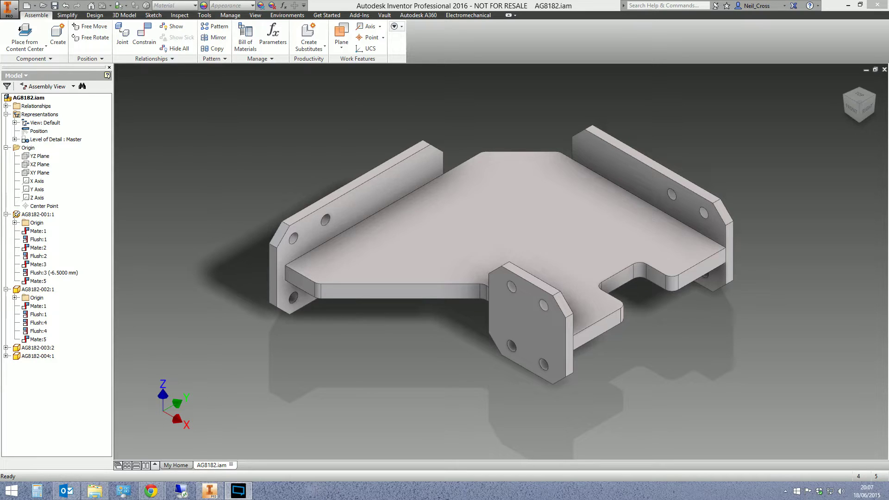
- Open part AG8182-001 and review its material in iProperties without changing it, then close it
{"action": "right_click", "coordinate": [39, 214]}
{"action": "left_click", "coordinate": [55, 228]}
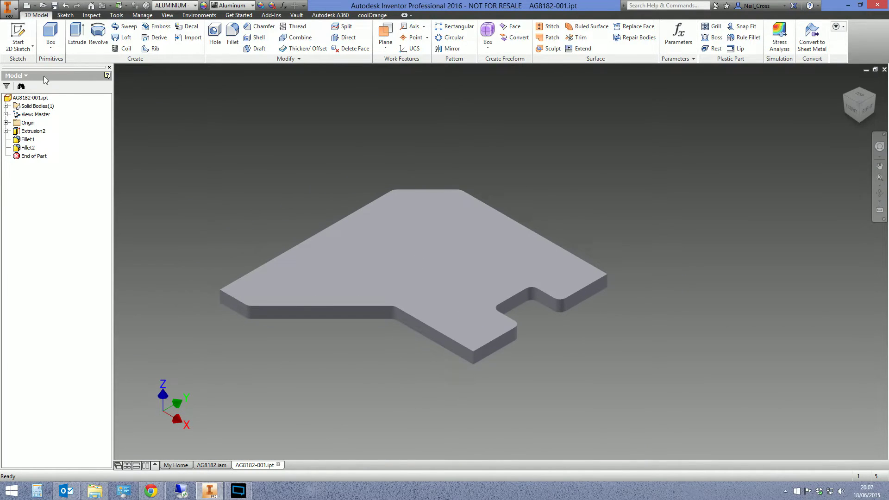
{"action": "right_click", "coordinate": [46, 98]}
{"action": "left_click", "coordinate": [83, 203]}
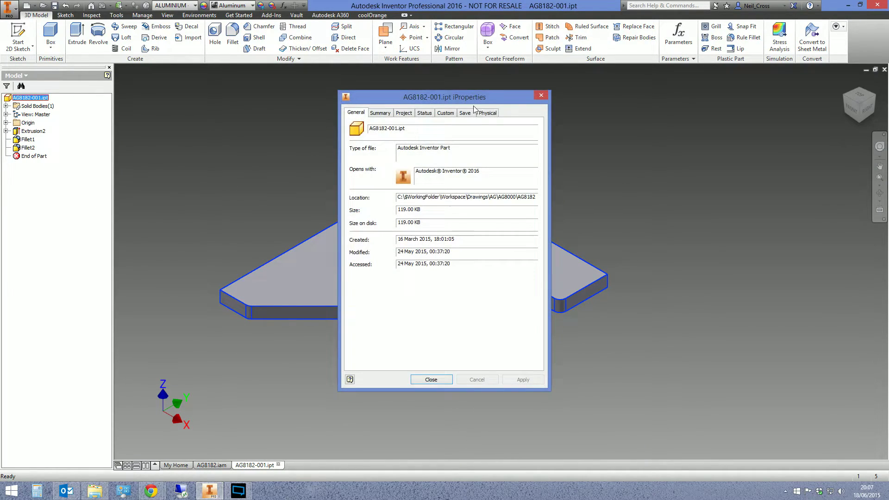
{"action": "left_click", "coordinate": [486, 112]}
{"action": "left_click", "coordinate": [385, 158]}
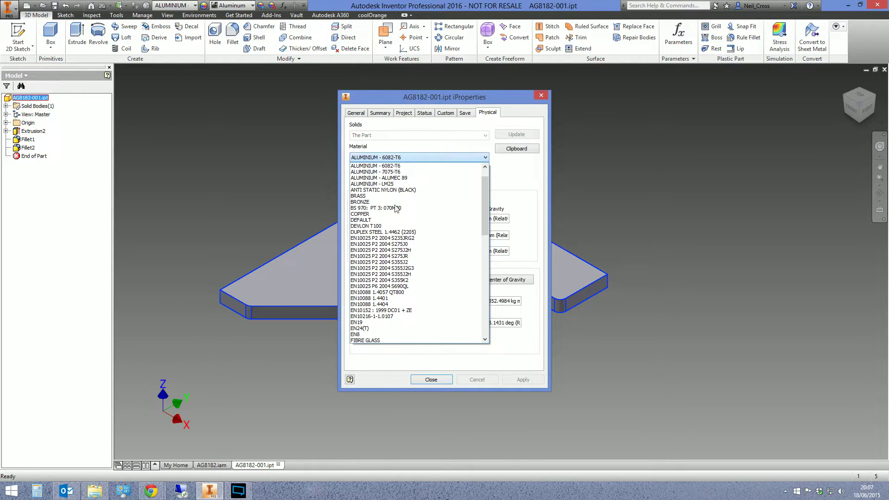
{"action": "left_click", "coordinate": [430, 382]}
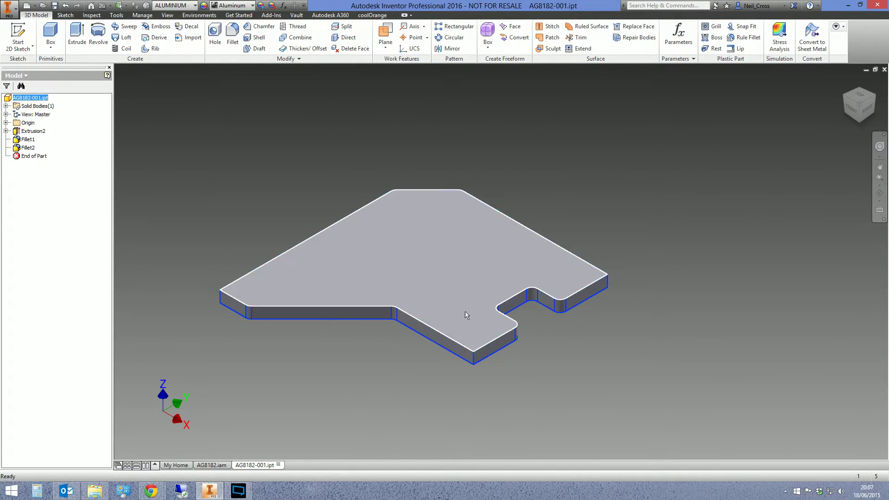
{"action": "left_click", "coordinate": [884, 69]}
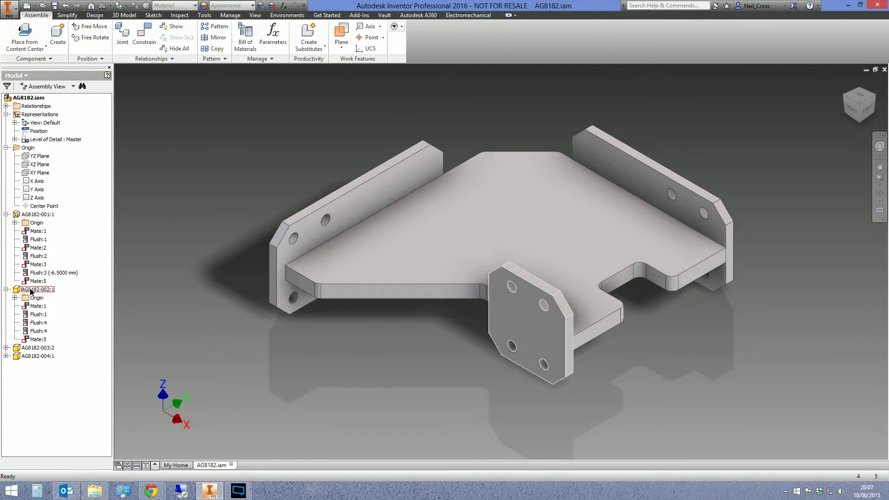
- Select plate AG8182-002, then open the assembly's Bill of Materials from the Assemble tab
{"action": "left_click", "coordinate": [29, 289]}
{"action": "right_click", "coordinate": [29, 289]}
{"action": "left_click", "coordinate": [147, 314]}
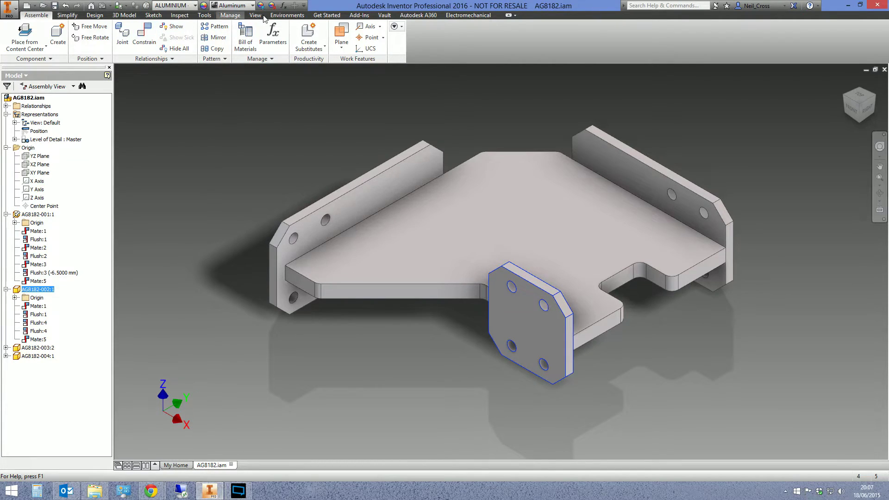
{"action": "left_click", "coordinate": [228, 16]}
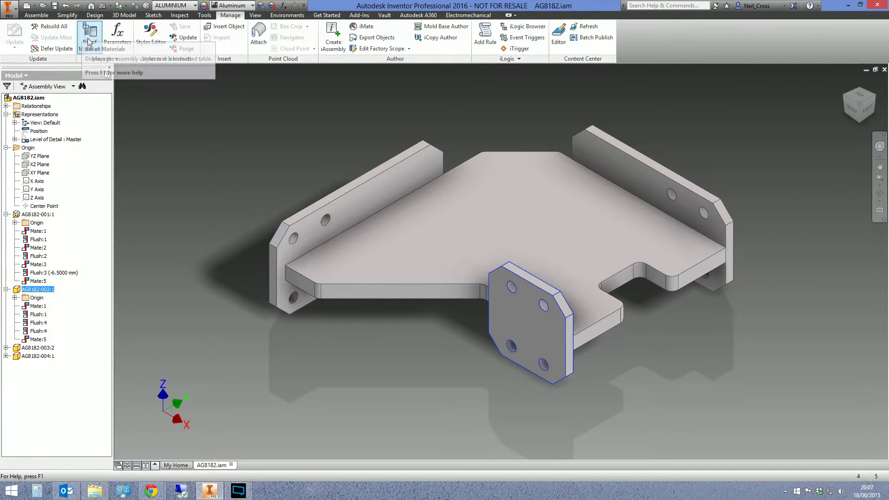
{"action": "left_click", "coordinate": [36, 15]}
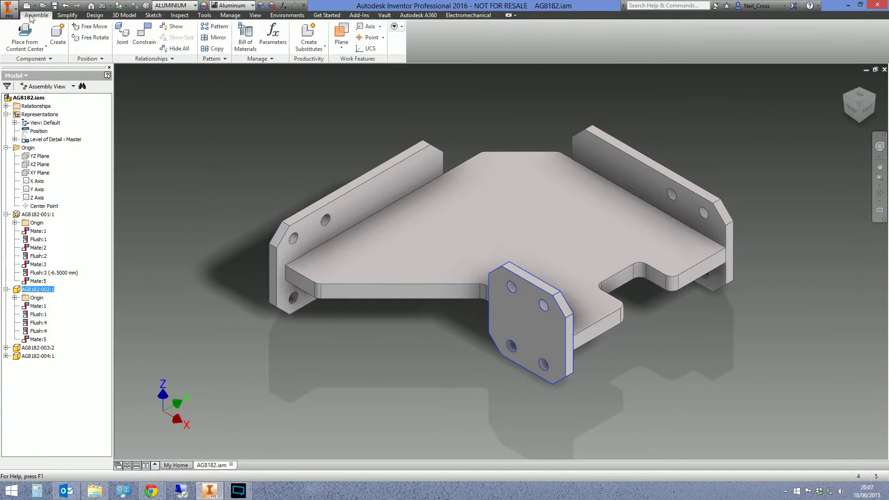
{"action": "left_click", "coordinate": [235, 45]}
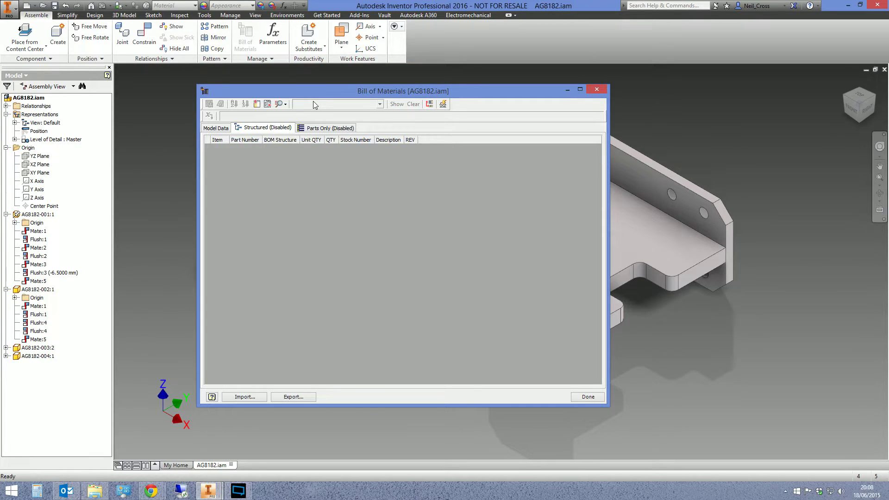
- Enable the Structured BOM view
{"action": "left_click", "coordinate": [216, 128]}
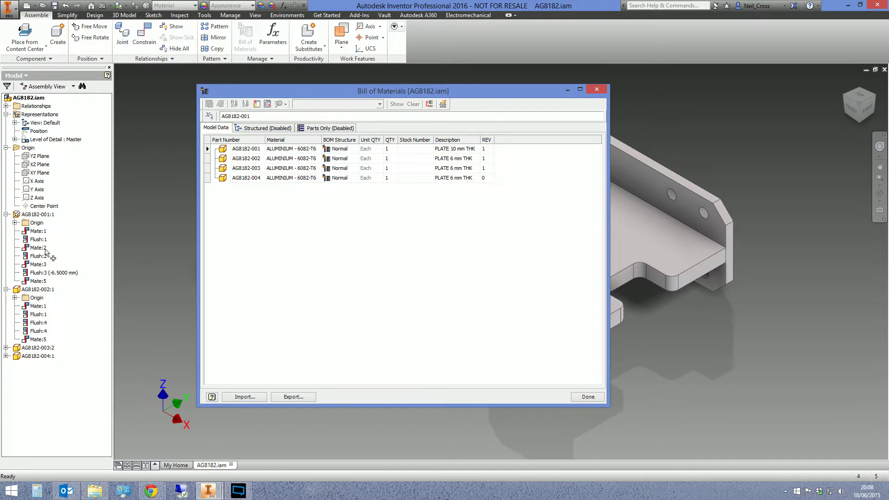
{"action": "left_click", "coordinate": [267, 128]}
{"action": "left_click", "coordinate": [316, 129]}
{"action": "left_click", "coordinate": [260, 133]}
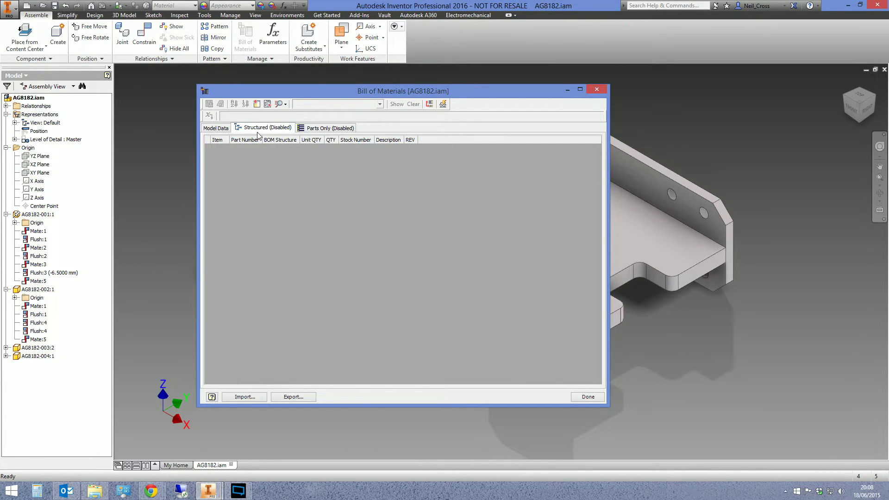
{"action": "left_click", "coordinate": [311, 126]}
{"action": "left_click", "coordinate": [259, 132]}
{"action": "left_click", "coordinate": [311, 132]}
{"action": "left_click", "coordinate": [269, 133]}
{"action": "right_click", "coordinate": [274, 129]}
{"action": "left_click", "coordinate": [296, 130]}
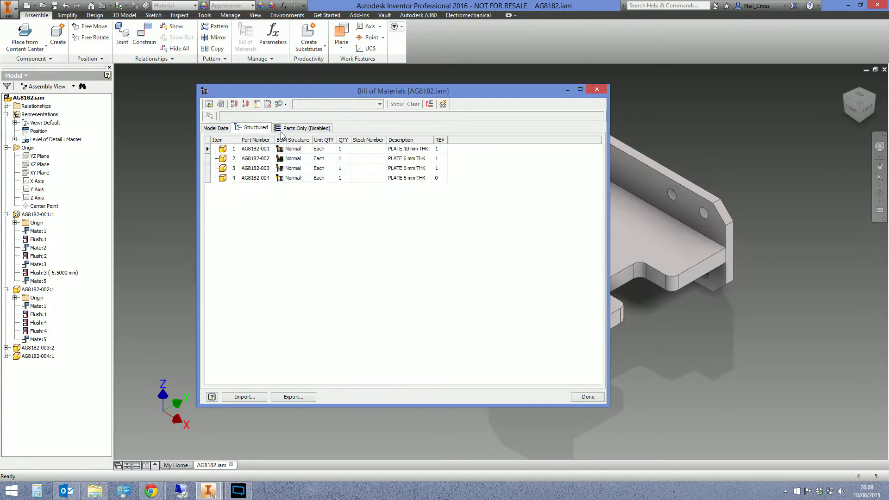
- Enable the Parts Only view and return to Structured, listing AG8182-001 to -004
{"action": "left_click", "coordinate": [289, 128]}
{"action": "right_click", "coordinate": [288, 130]}
{"action": "left_click", "coordinate": [306, 132]}
{"action": "left_click", "coordinate": [253, 129]}
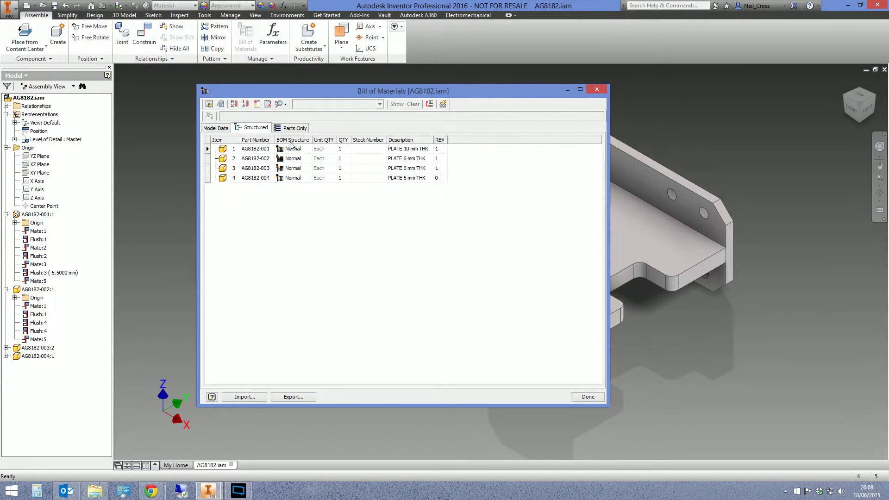
- Open Choose Columns and reposition and resize the Customization list beside the BOM rows
{"action": "left_click", "coordinate": [258, 105]}
{"action": "left_click_drag", "start_coordinate": [565, 309], "coordinate": [363, 204]}
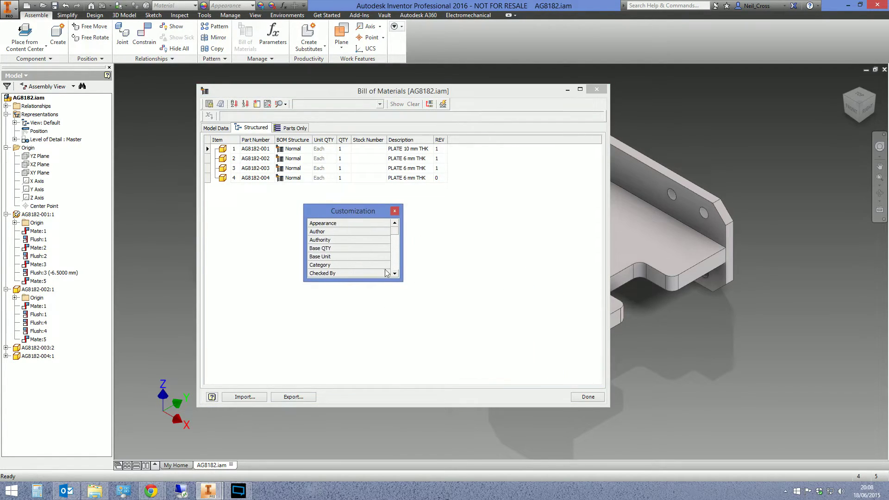
{"action": "left_click_drag", "start_coordinate": [379, 286], "coordinate": [392, 393]}
{"action": "left_click_drag", "start_coordinate": [402, 295], "coordinate": [450, 294]}
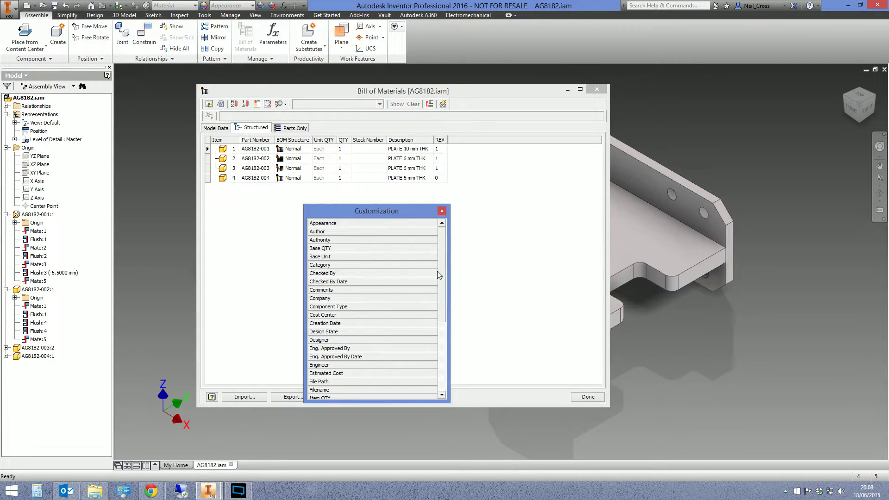
{"action": "left_click_drag", "start_coordinate": [372, 210], "coordinate": [368, 158]}
{"action": "left_click_drag", "start_coordinate": [438, 181], "coordinate": [437, 250]}
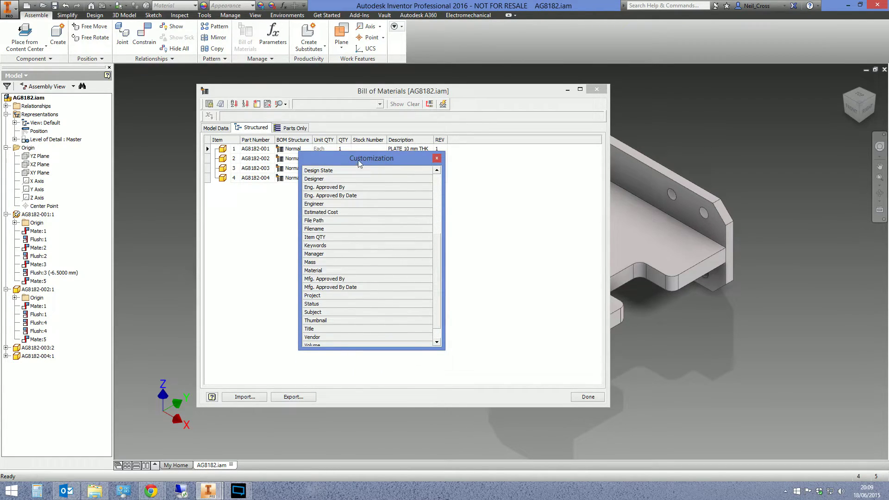
{"action": "left_click_drag", "start_coordinate": [357, 161], "coordinate": [449, 192]}
- Add Material and Appearance columns to the structured BOM header
{"action": "left_click", "coordinate": [406, 301]}
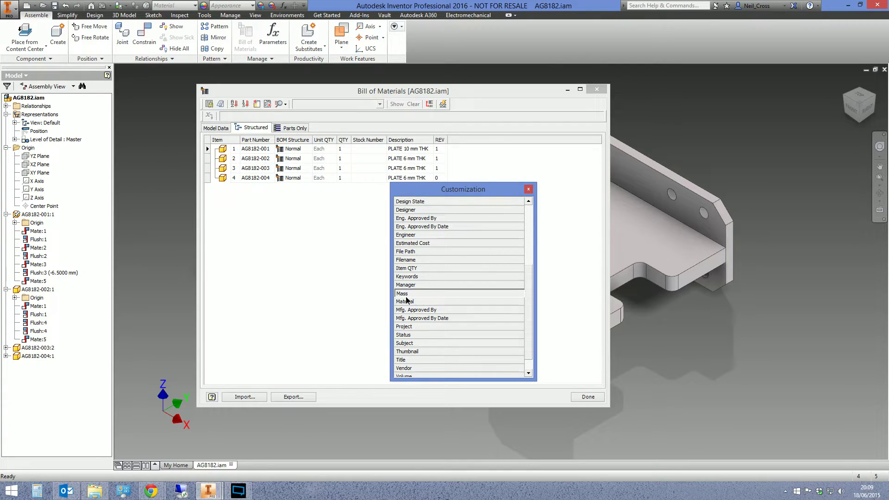
{"action": "left_click_drag", "start_coordinate": [406, 303], "coordinate": [276, 146]}
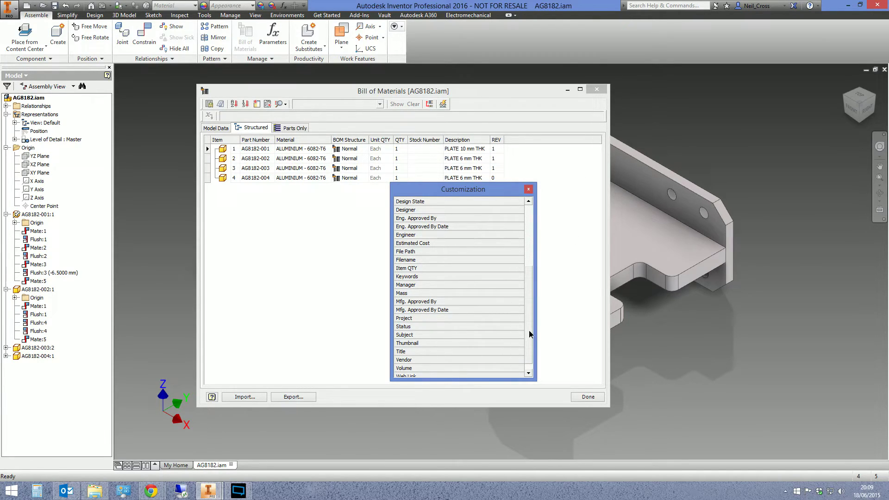
{"action": "left_click_drag", "start_coordinate": [528, 330], "coordinate": [522, 253]}
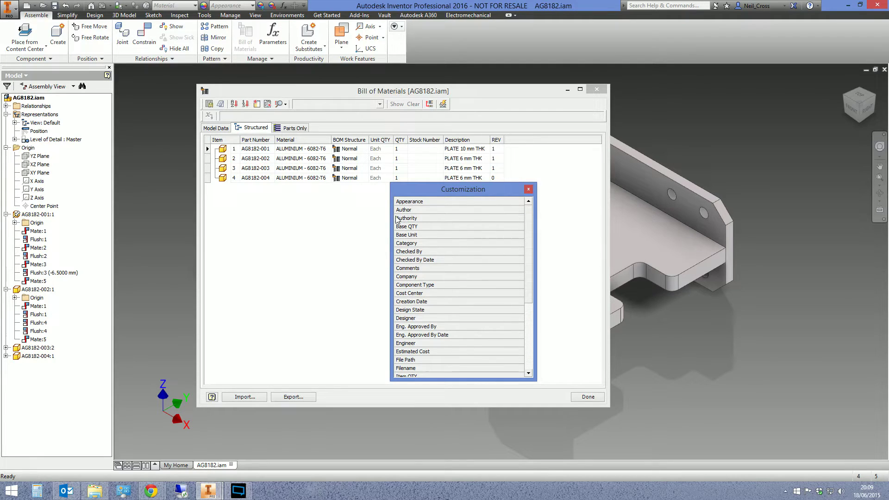
{"action": "left_click_drag", "start_coordinate": [406, 203], "coordinate": [284, 147]}
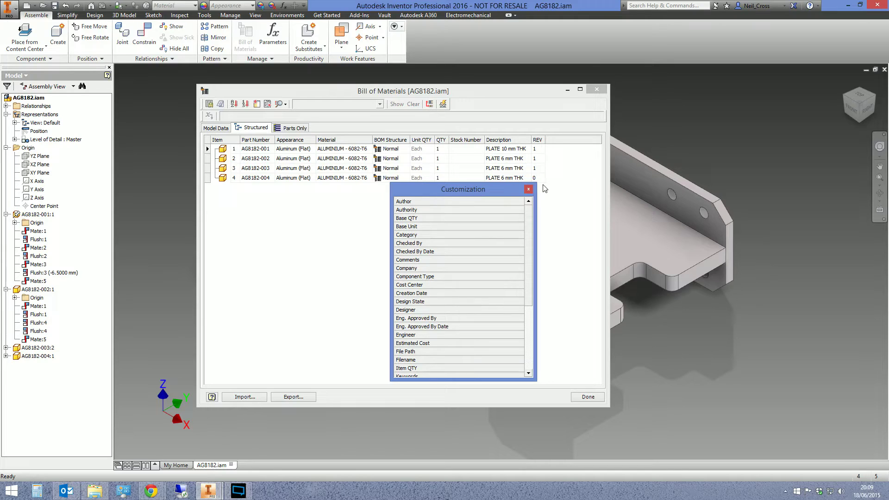
- Close Customization and set row 1's material to ORKOT
{"action": "left_click", "coordinate": [528, 189]}
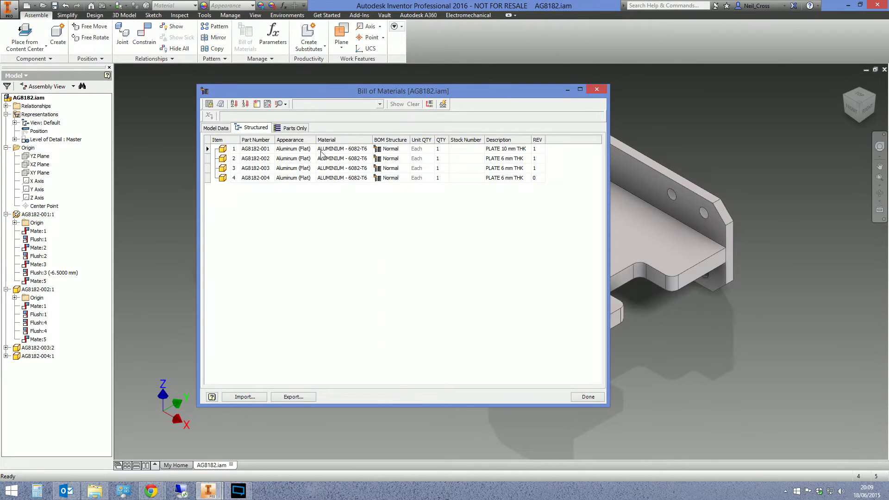
{"action": "left_click", "coordinate": [363, 149]}
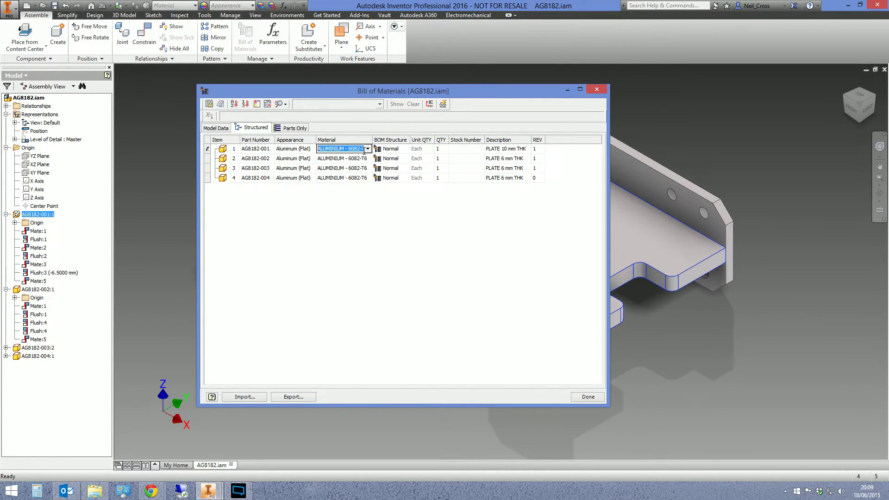
{"action": "left_click", "coordinate": [368, 149]}
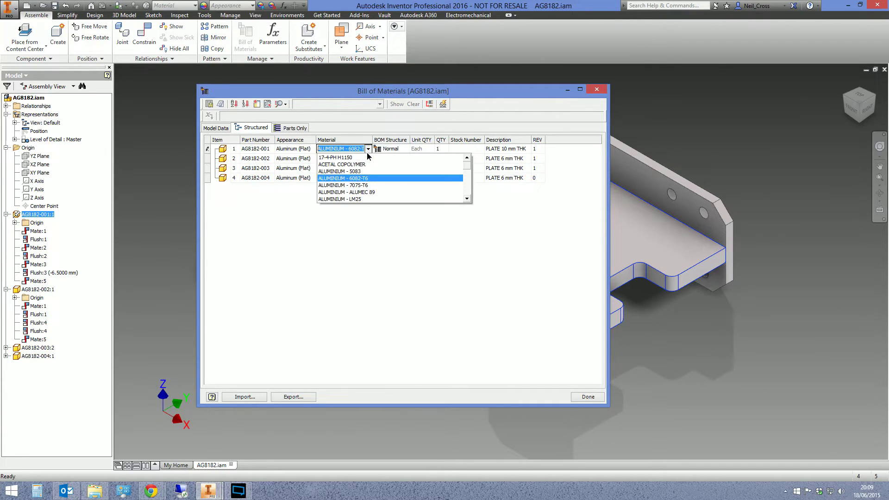
{"action": "left_click_drag", "start_coordinate": [468, 168], "coordinate": [469, 184]}
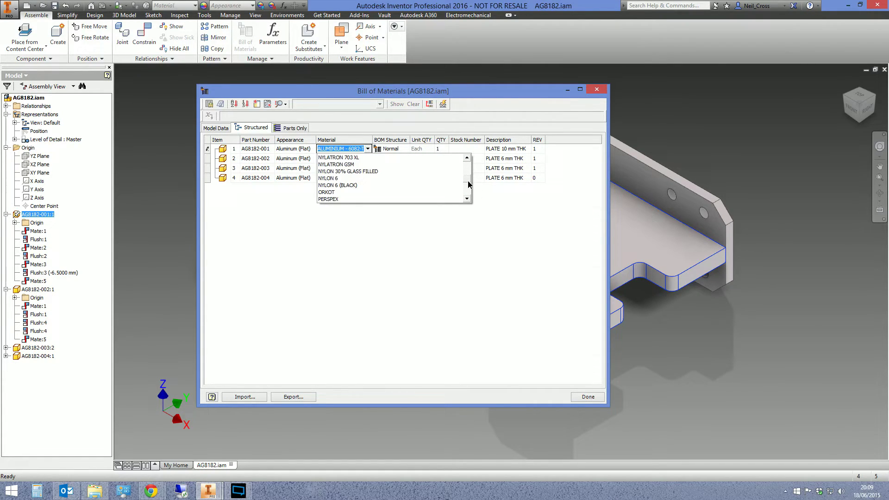
{"action": "left_click", "coordinate": [381, 194]}
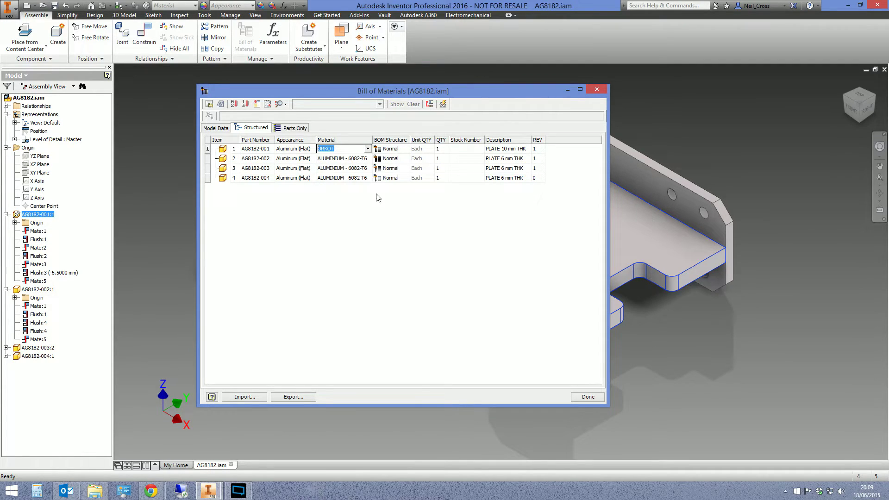
{"action": "left_click", "coordinate": [339, 161]}
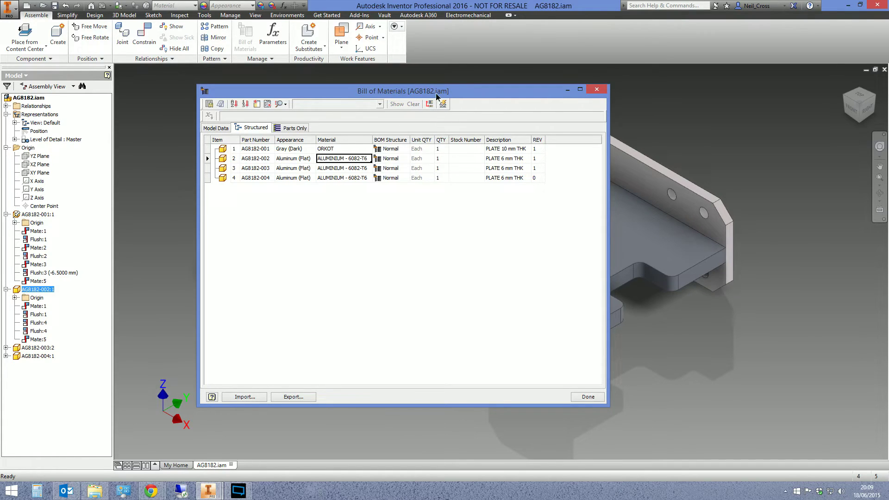
- Fill ORKOT down to all four parts and widen the Material column
{"action": "left_click_drag", "start_coordinate": [438, 91], "coordinate": [303, 67]}
{"action": "left_click", "coordinate": [217, 124]}
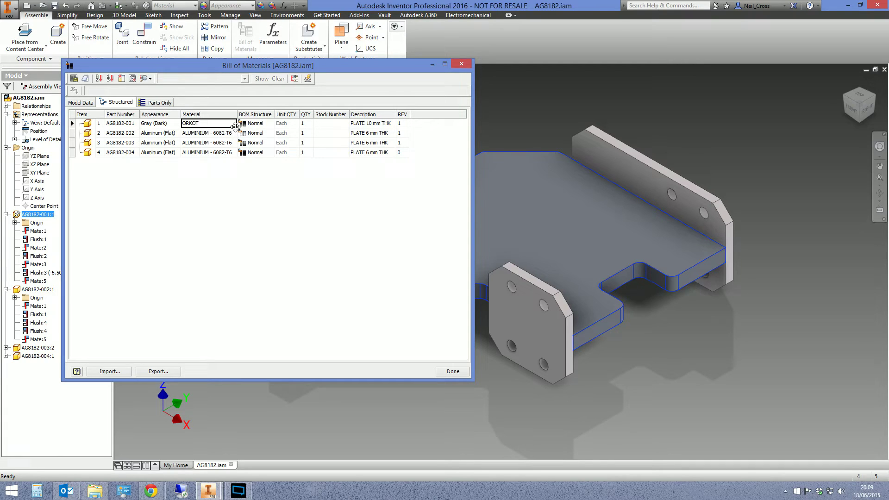
{"action": "left_click", "coordinate": [235, 134]}
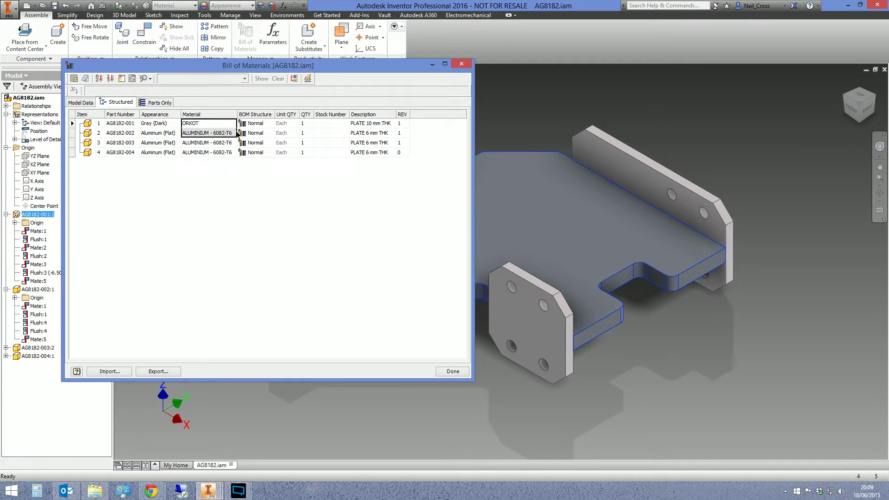
{"action": "left_click_drag", "start_coordinate": [237, 136], "coordinate": [234, 154]}
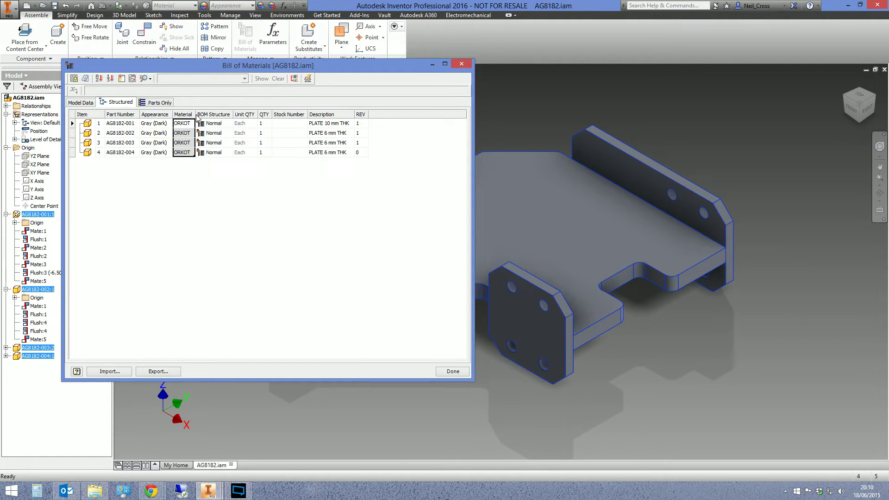
{"action": "left_click_drag", "start_coordinate": [194, 114], "coordinate": [205, 113]}
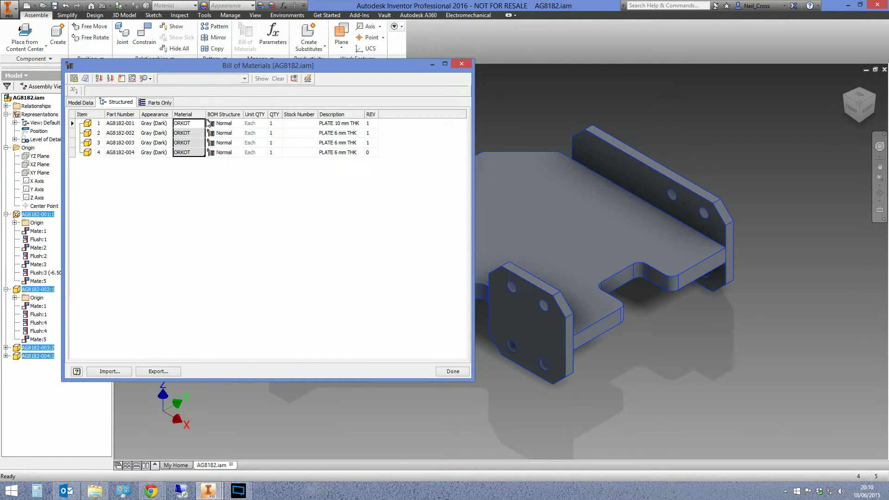
{"action": "left_click", "coordinate": [301, 127]}
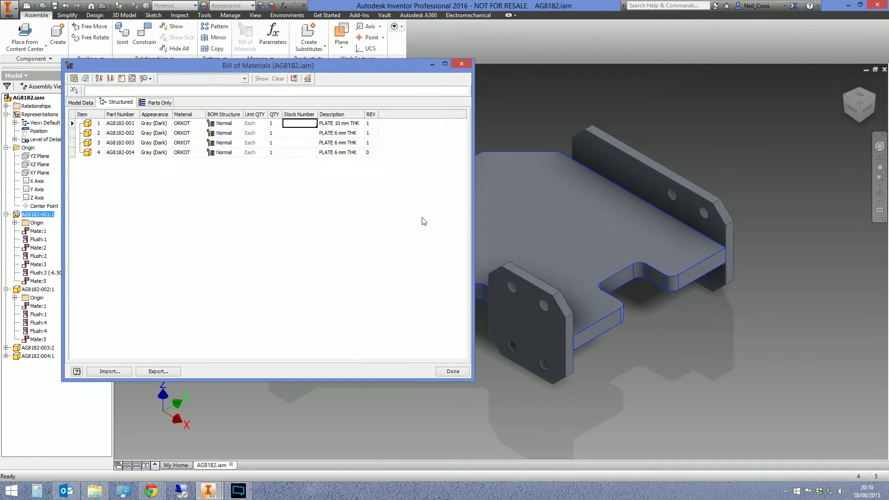
- Type a new Plate description in row 1 and fill it down the column
{"action": "left_click", "coordinate": [357, 124]}
{"action": "left_click", "coordinate": [357, 124]}
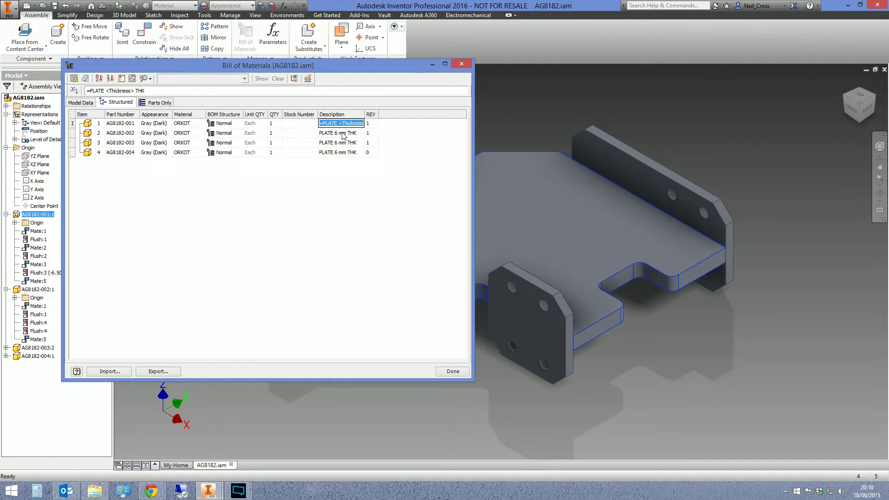
{"action": "type", "text": "Plate"}
{"action": "key", "text": "Return"}
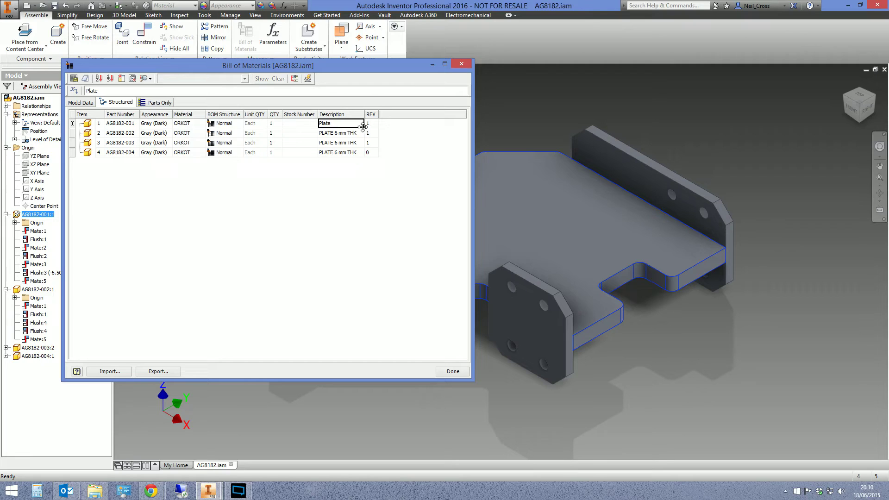
{"action": "left_click_drag", "start_coordinate": [363, 127], "coordinate": [363, 156]}
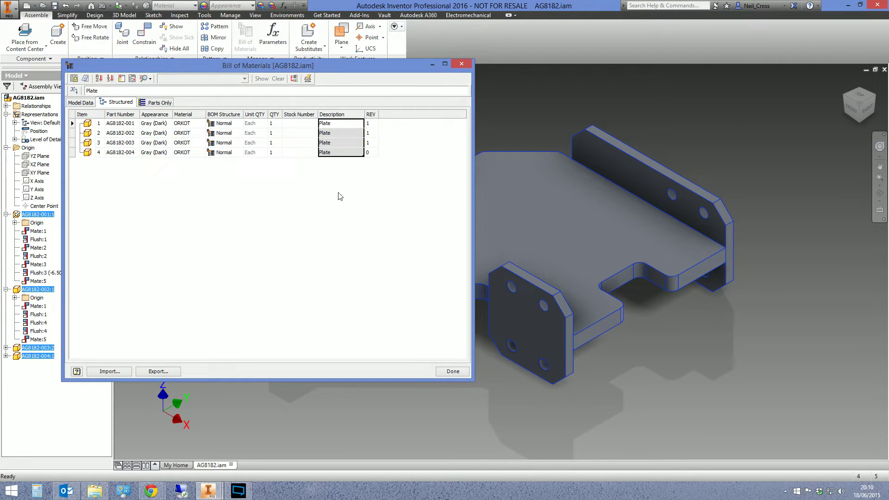
- Clear the copied descriptions from rows 2–4
{"action": "left_click", "coordinate": [336, 134]}
{"action": "key", "text": "Delete"}
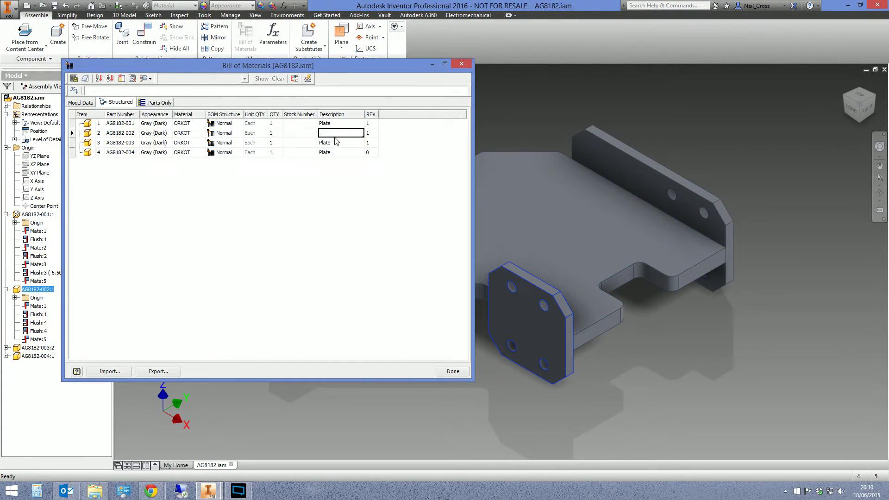
{"action": "left_click", "coordinate": [336, 142]}
{"action": "key", "text": "Delete"}
{"action": "left_click", "coordinate": [336, 152]}
{"action": "key", "text": "Delete"}
{"action": "left_click", "coordinate": [336, 125]}
- Make row 1's description 'Plate 1' and fill it down to all four parts
{"action": "left_click", "coordinate": [335, 126]}
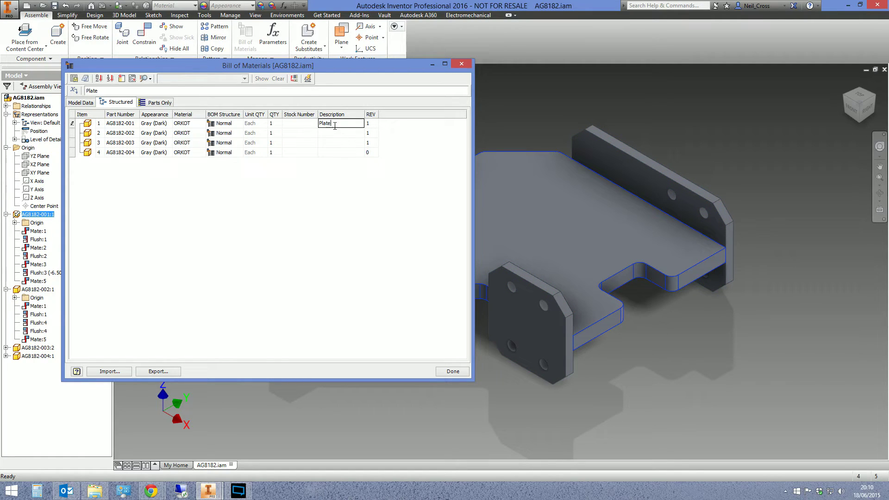
{"action": "type", "text": "1"}
{"action": "left_click", "coordinate": [336, 142]}
{"action": "left_click", "coordinate": [338, 126]}
{"action": "left_click_drag", "start_coordinate": [363, 130], "coordinate": [354, 168]}
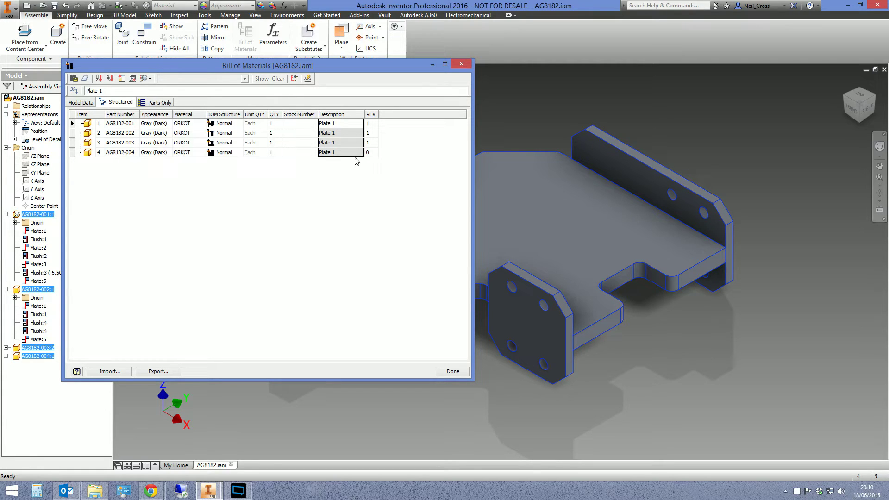
- Set row 1's appearance to Grape and fill it down to all four plates
{"action": "left_click", "coordinate": [157, 123]}
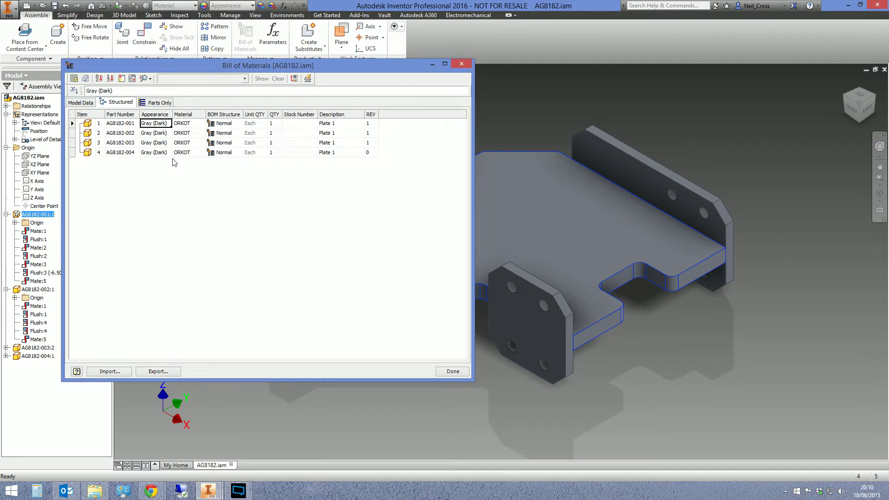
{"action": "left_click_drag", "start_coordinate": [218, 70], "coordinate": [244, 67]}
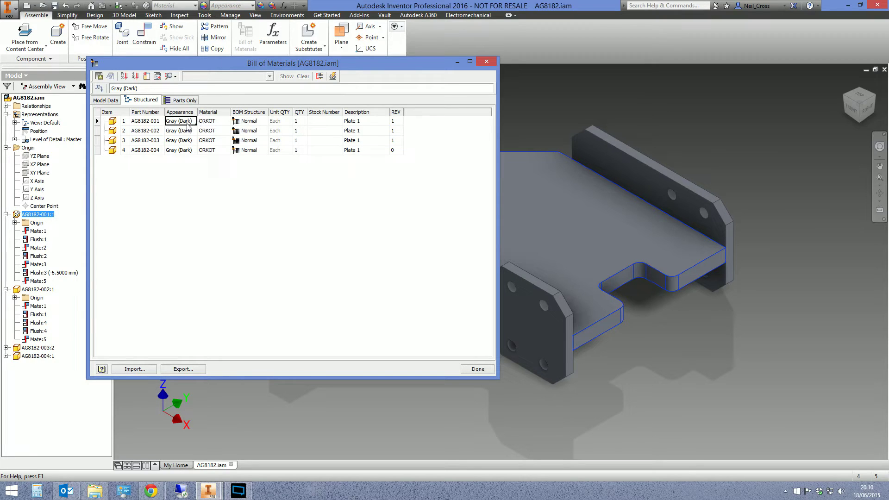
{"action": "left_click", "coordinate": [181, 121]}
{"action": "left_click", "coordinate": [193, 121]}
{"action": "left_click", "coordinate": [211, 157]}
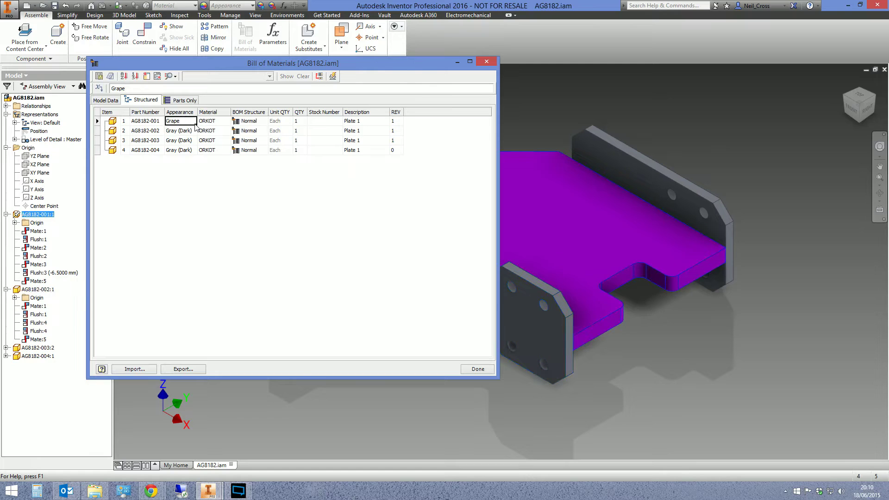
{"action": "left_click_drag", "start_coordinate": [194, 121], "coordinate": [197, 150]}
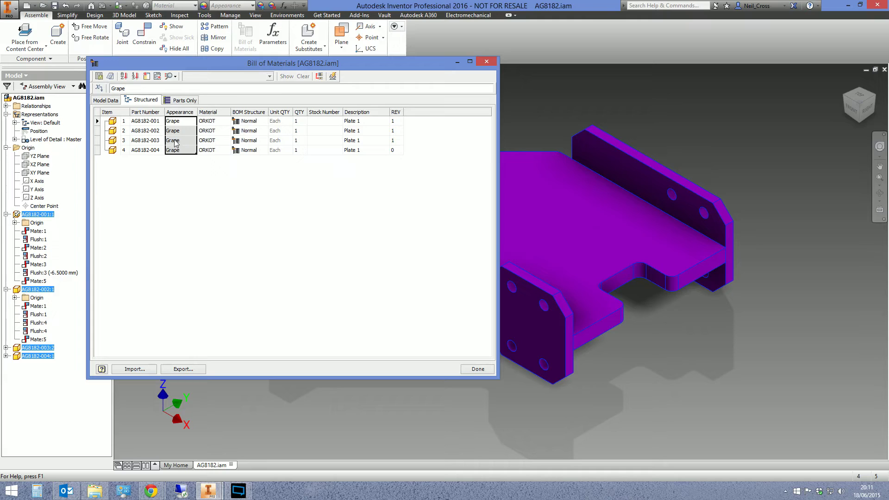
{"action": "left_click_drag", "start_coordinate": [346, 65], "coordinate": [347, 68]}
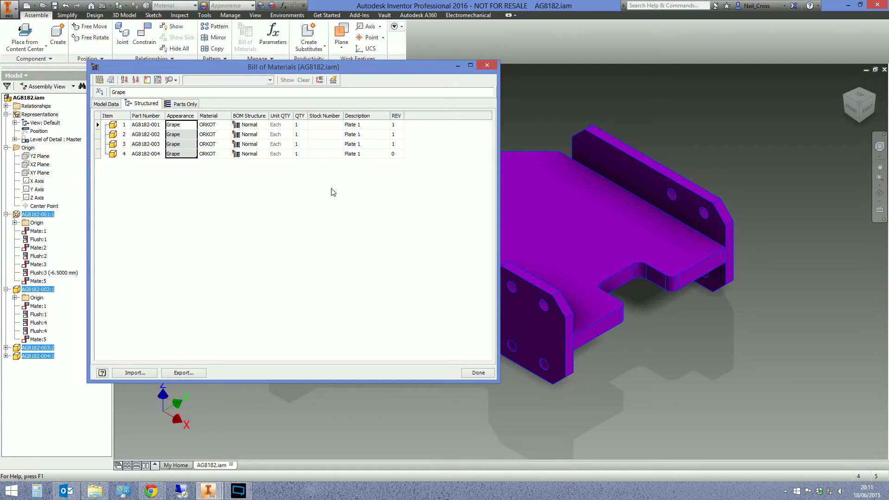
- Change row 2's part number from AG8182-002 to PT1234
{"action": "double_click", "coordinate": [146, 134]}
{"action": "type", "text": "P"}
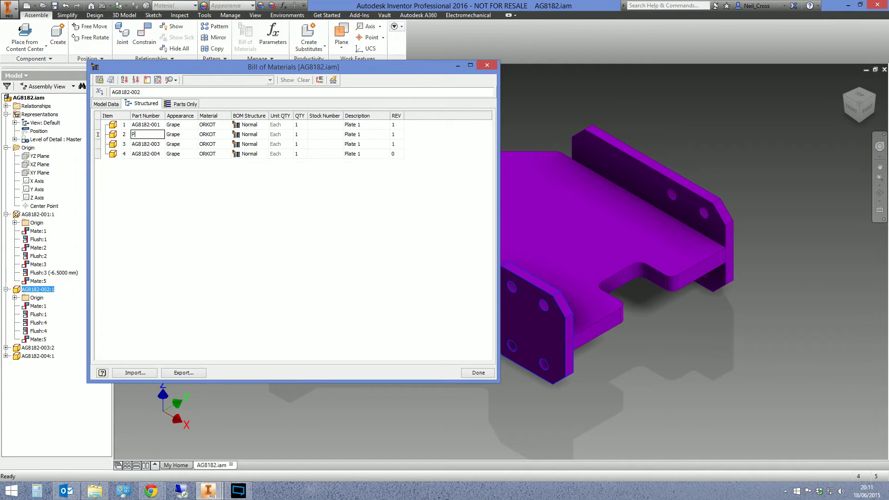
{"action": "type", "text": "T123445"}
{"action": "key", "text": "BackSpace"}
{"action": "key", "text": "Return"}
{"action": "left_click", "coordinate": [120, 137]}
- Open AG8182-002, confirm part number PT1234 in iProperties' Project tab, then close the part
{"action": "right_click", "coordinate": [123, 137]}
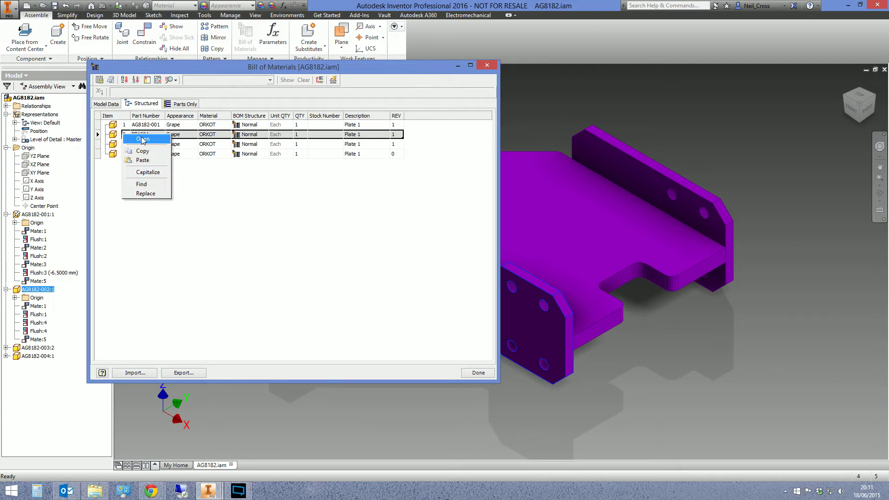
{"action": "left_click", "coordinate": [146, 138]}
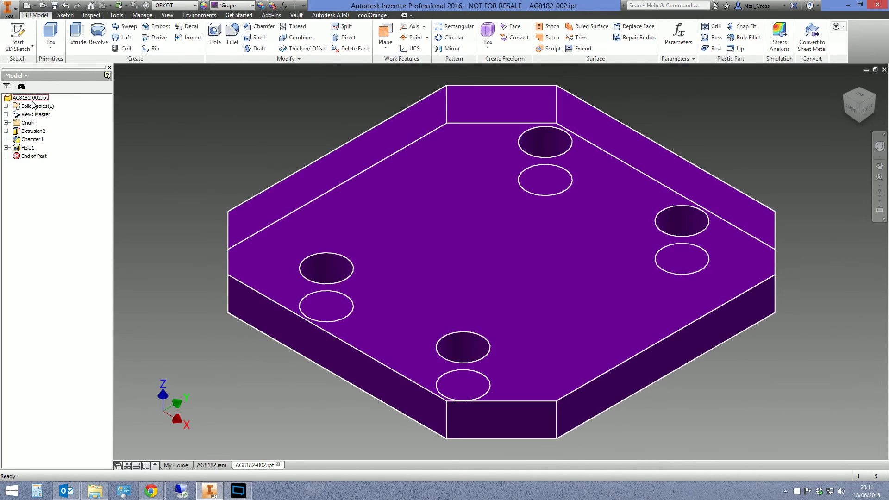
{"action": "right_click", "coordinate": [29, 98]}
{"action": "left_click", "coordinate": [88, 200]}
{"action": "left_click", "coordinate": [403, 113]}
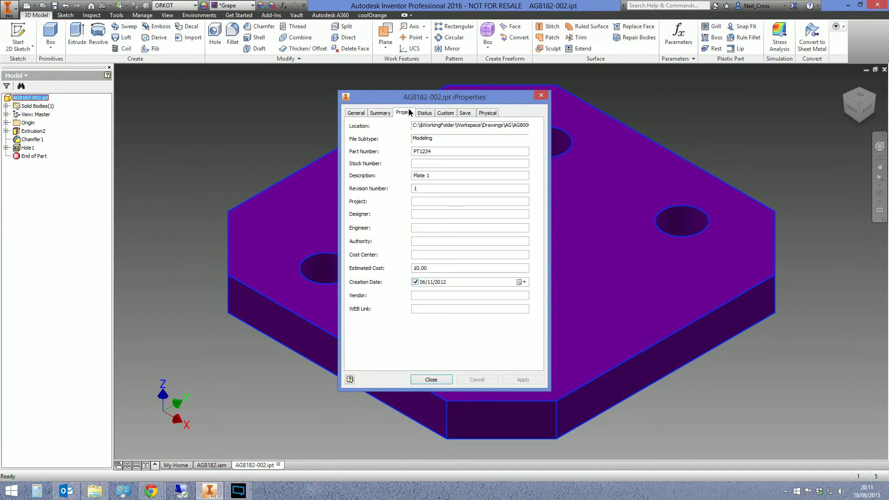
{"action": "double_click", "coordinate": [441, 152]}
{"action": "left_click", "coordinate": [542, 96]}
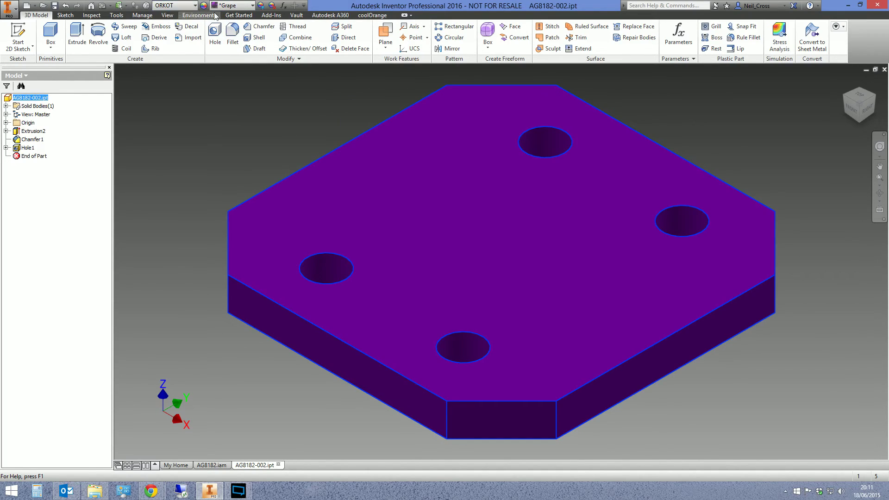
{"action": "left_click", "coordinate": [883, 69]}
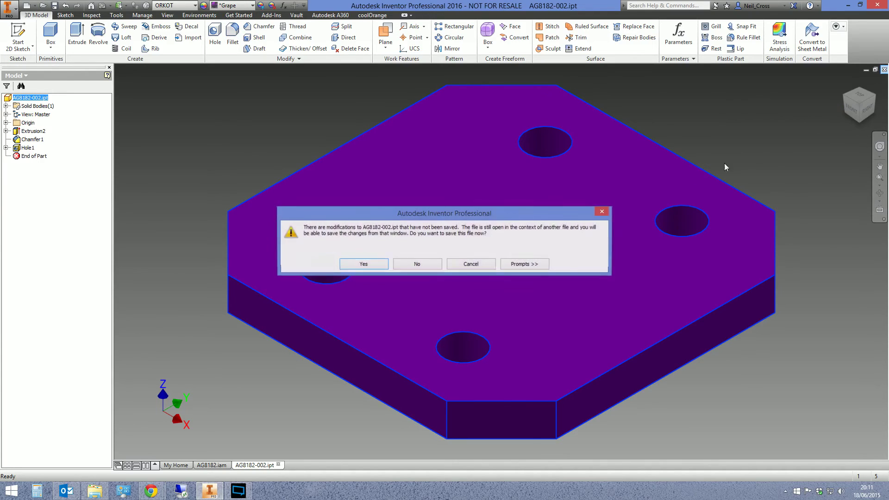
{"action": "left_click", "coordinate": [463, 268]}
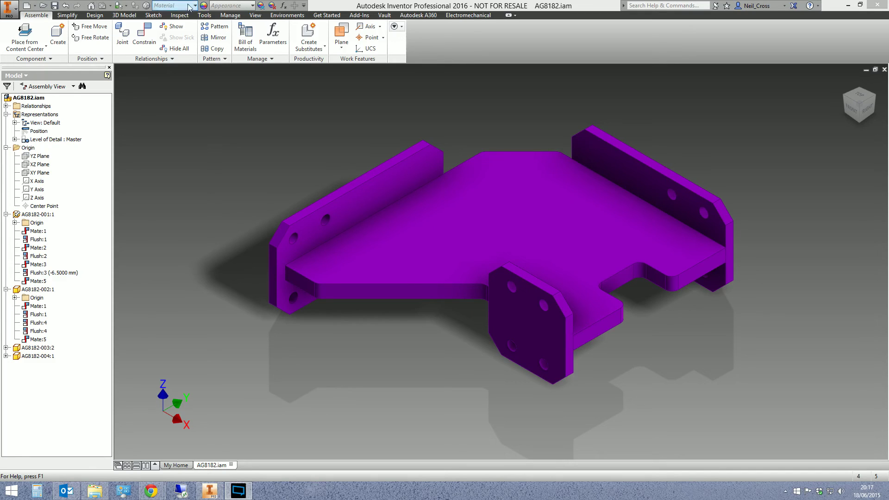
- Paste Plate 1 into row 3's description and rows 2 and 4 stock numbers, then close the BOM
{"action": "left_click", "coordinate": [252, 50]}
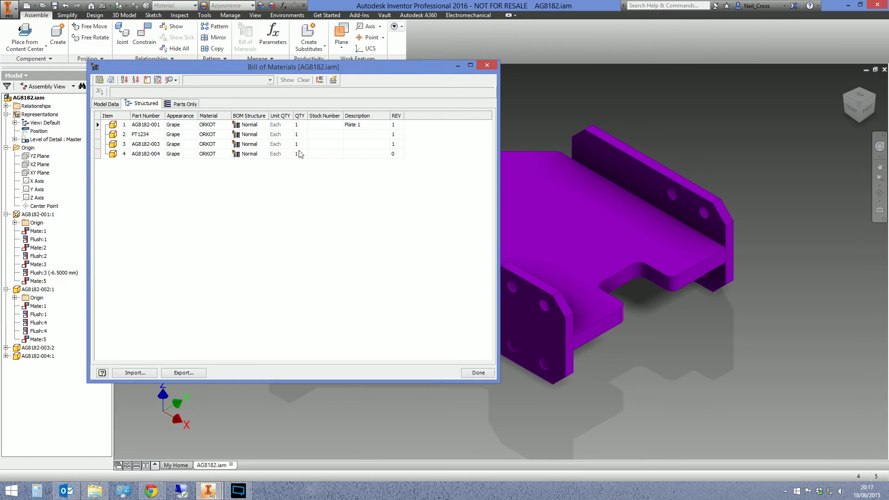
{"action": "left_click", "coordinate": [216, 127]}
{"action": "left_click", "coordinate": [359, 126]}
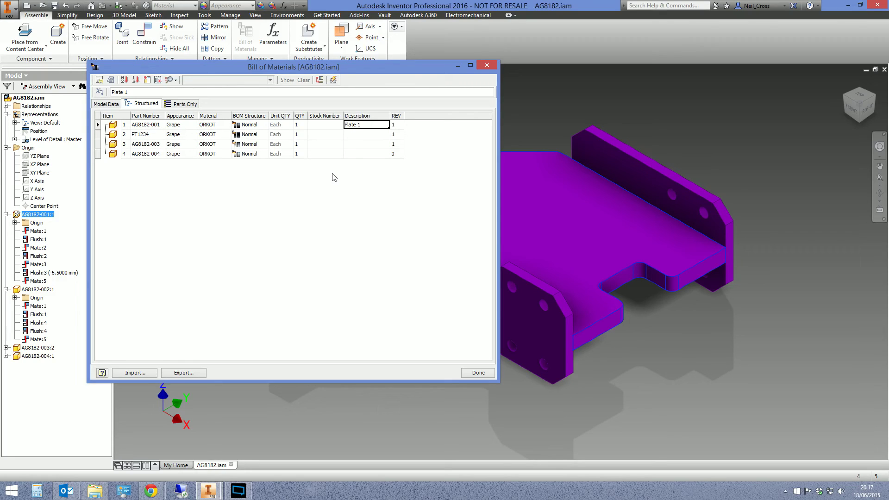
{"action": "left_click", "coordinate": [358, 146]}
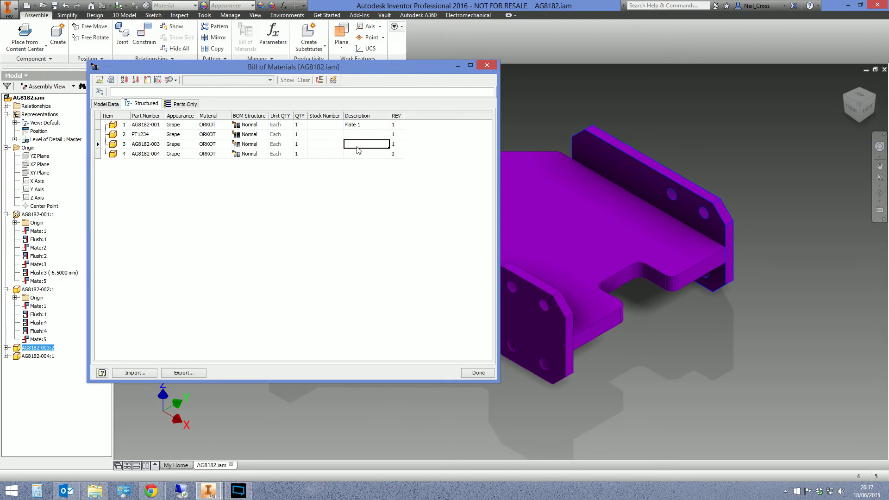
{"action": "type", "text": "Plate 1"}
{"action": "left_click", "coordinate": [316, 154]}
{"action": "type", "text": "Plate 1"}
{"action": "left_click", "coordinate": [327, 134]}
{"action": "type", "text": "Plate 1"}
{"action": "left_click", "coordinate": [327, 126]}
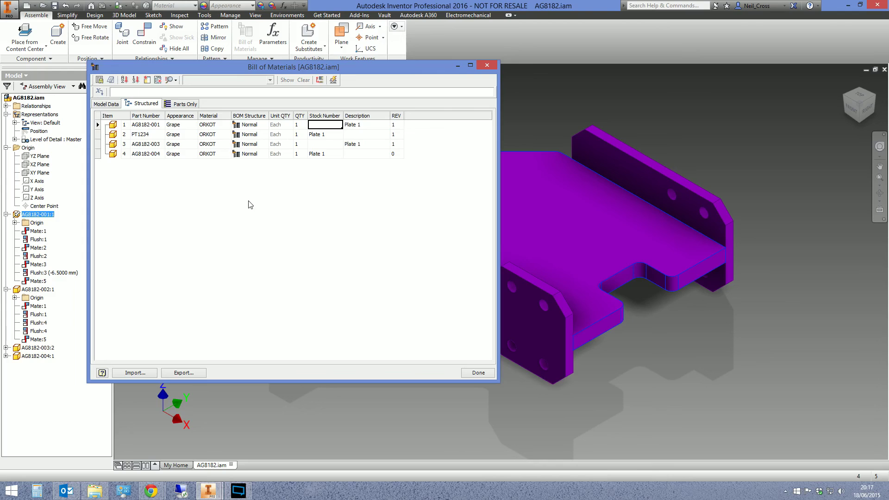
{"action": "left_click", "coordinate": [493, 67]}
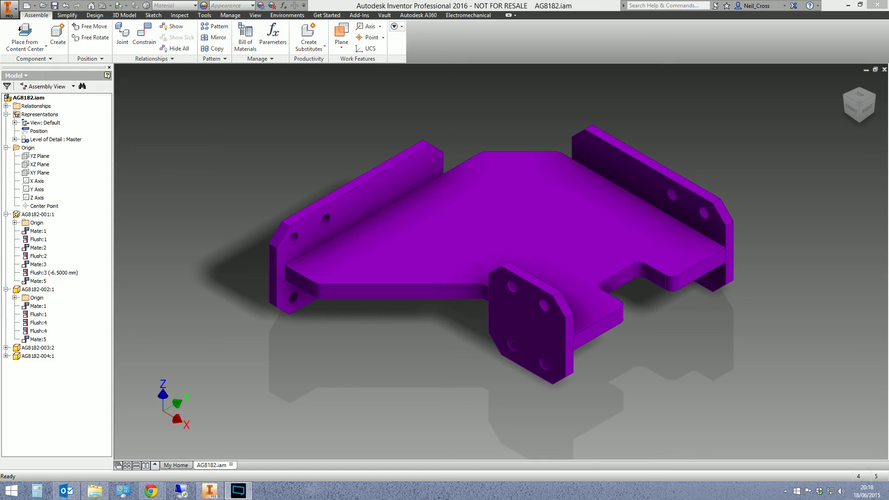
{"action": "left_click", "coordinate": [187, 304]}
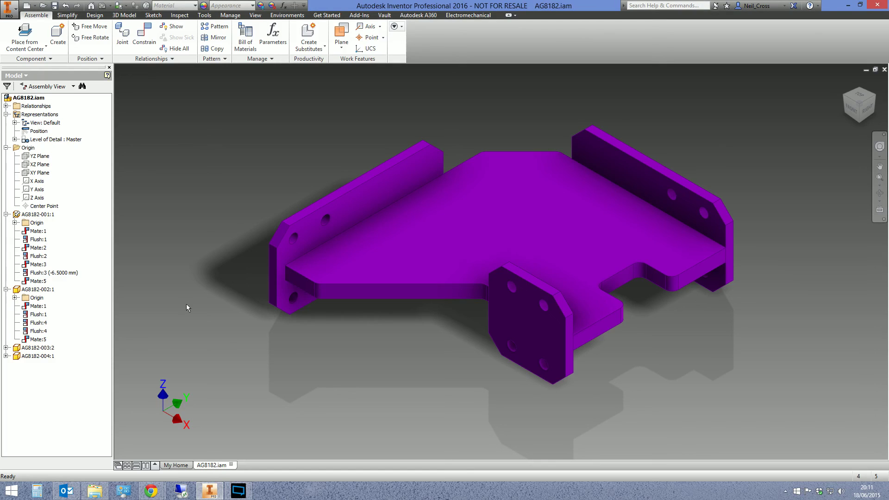